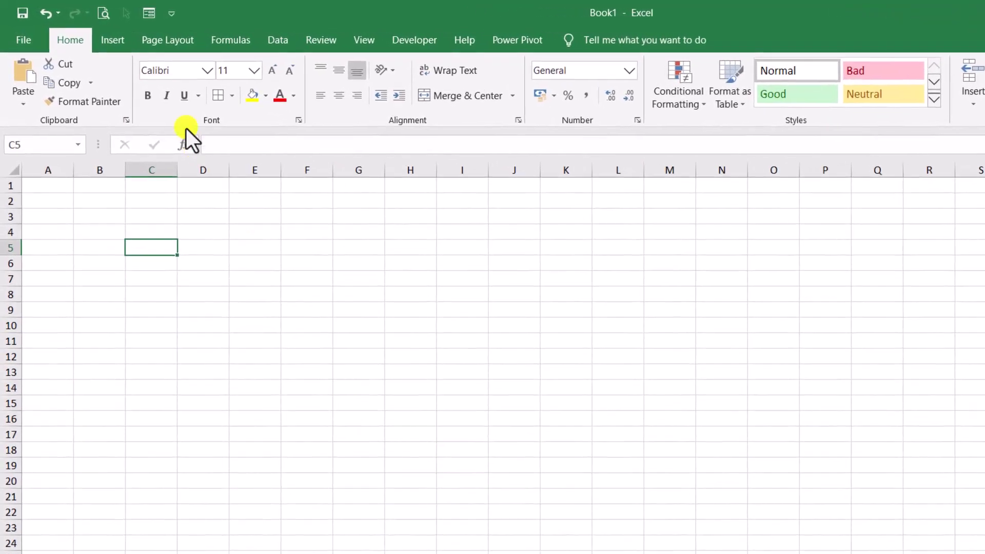
# - Search the Office store for 'web video player' and add it, accepting the licence terms
pyautogui.click(90, 34)
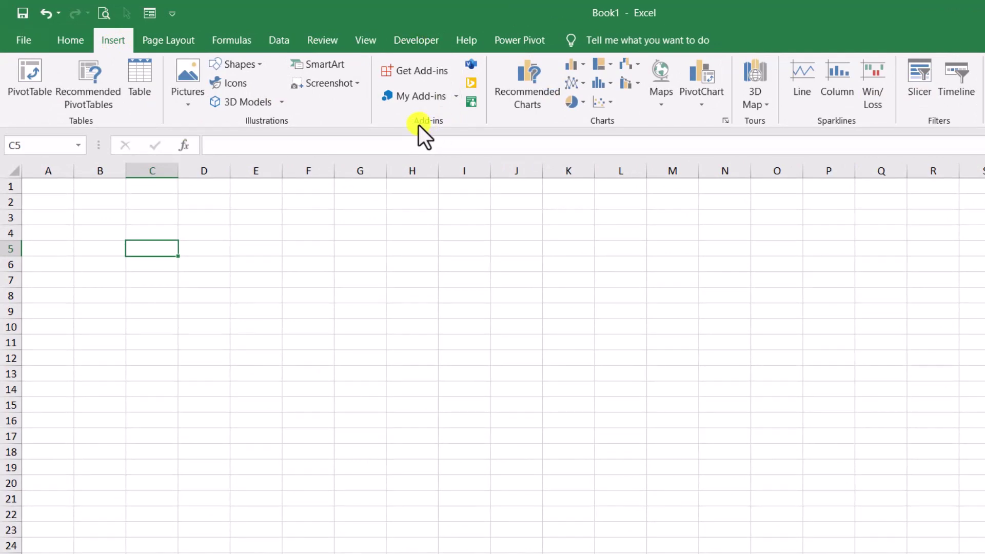
pyautogui.click(420, 70)
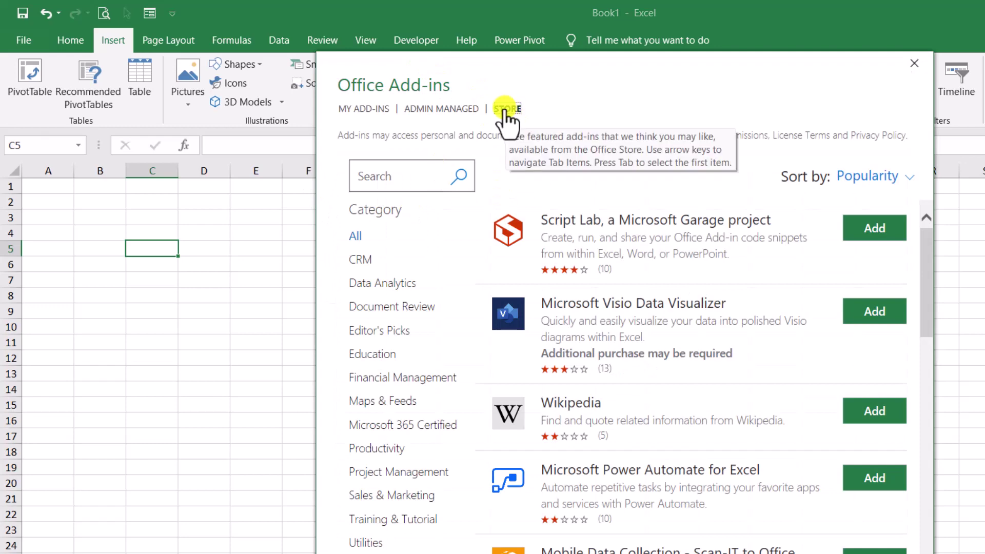
pyautogui.click(504, 110)
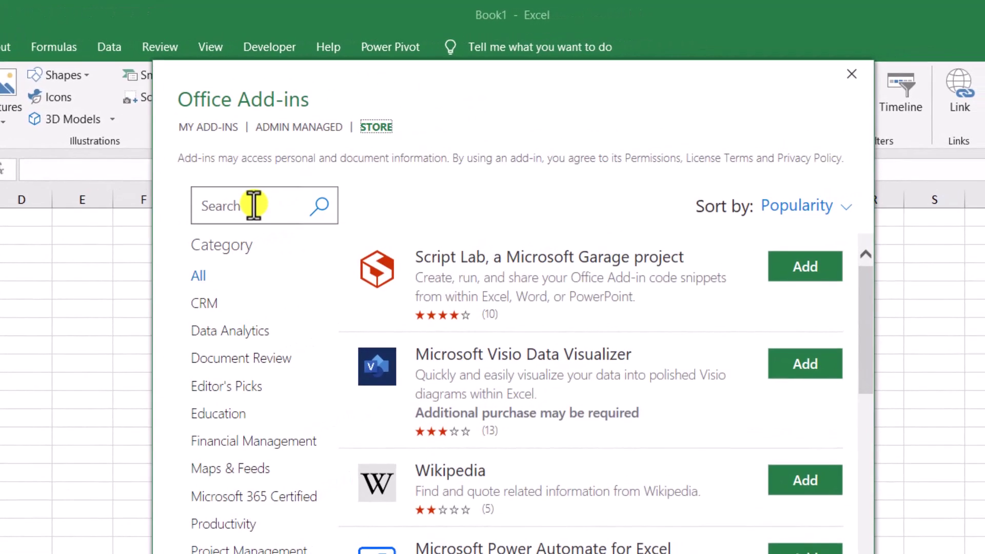
pyautogui.click(254, 205)
pyautogui.write('web video pl')
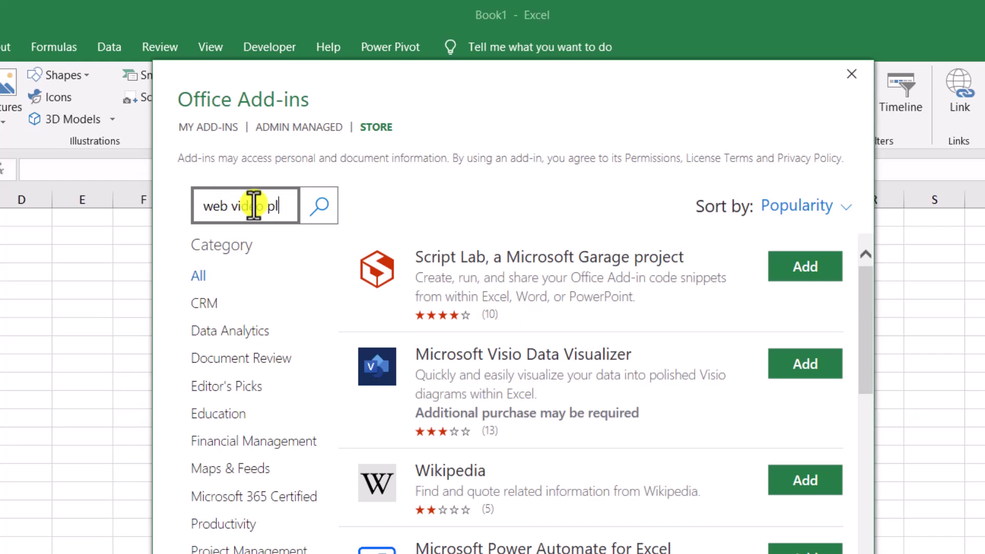
pyautogui.write('ayer')
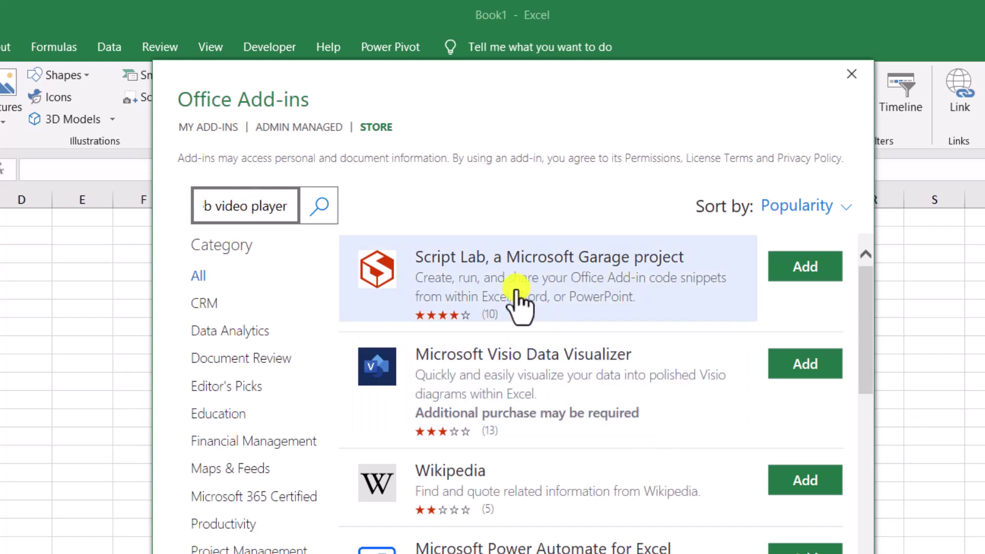
pyautogui.click(319, 207)
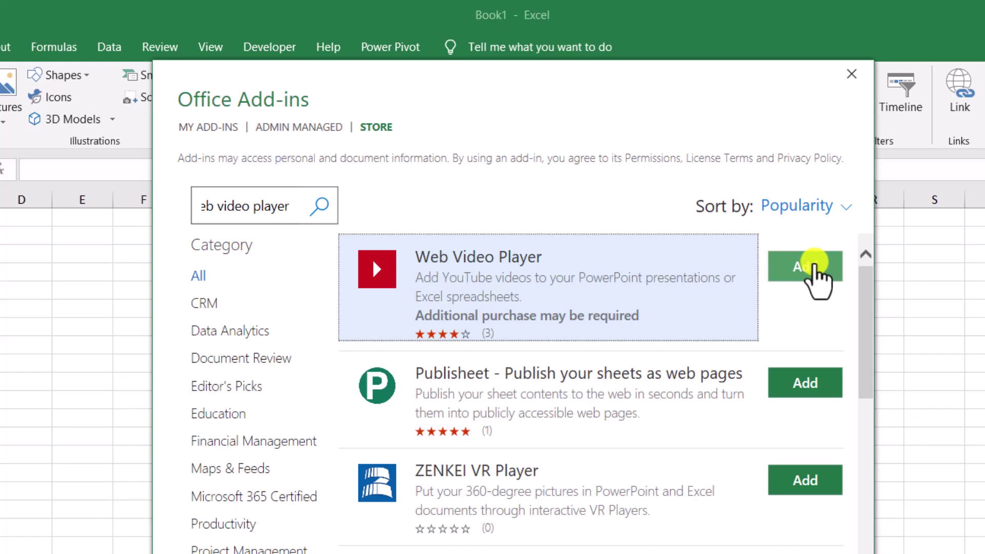
pyautogui.click(815, 263)
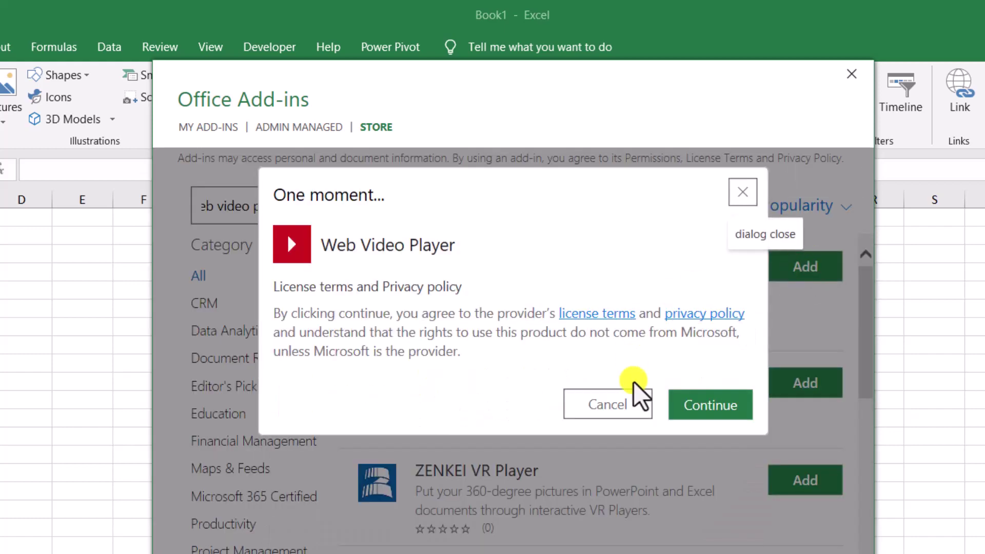
pyautogui.click(733, 408)
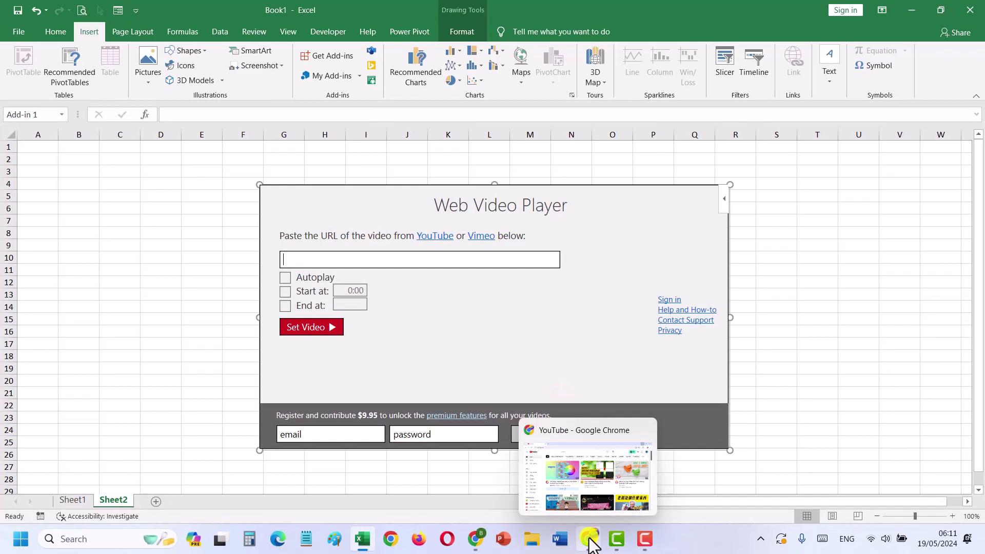
# - Open the Play Store search-history video in Chrome and copy its YouTube URL
pyautogui.click(591, 544)
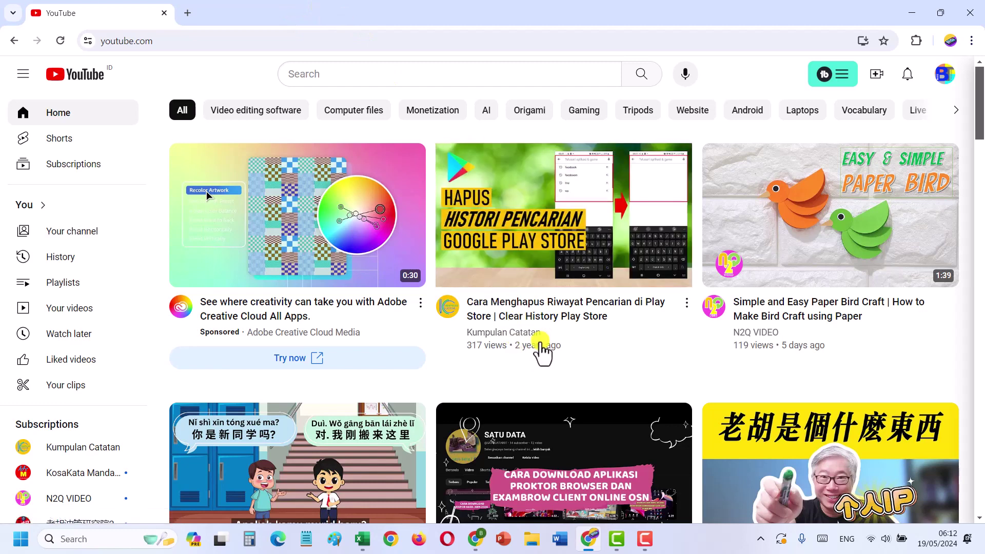
pyautogui.moveTo(563, 215)
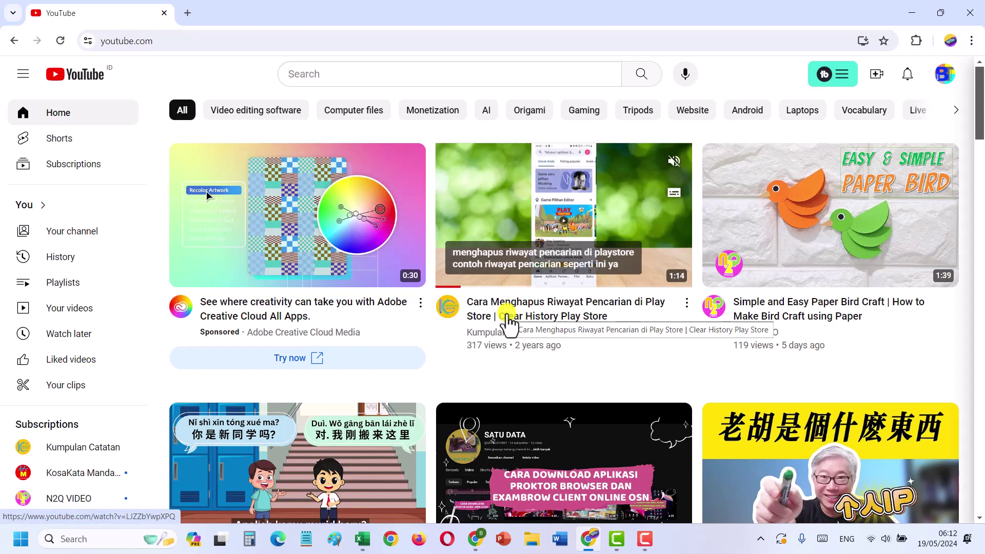
pyautogui.click(507, 314)
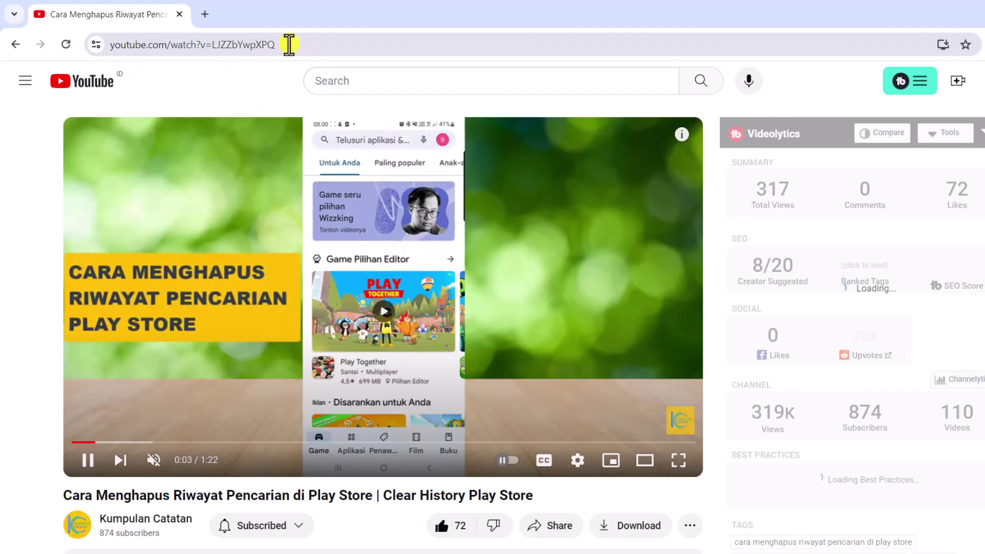
pyautogui.moveTo(289, 44); pyautogui.dragTo(107, 45)
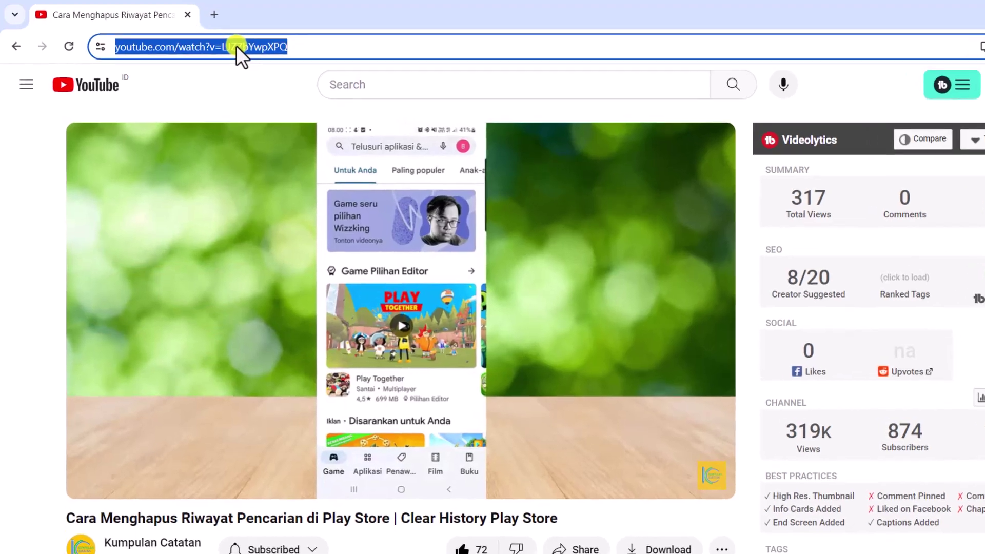
pyautogui.rightClick(225, 43)
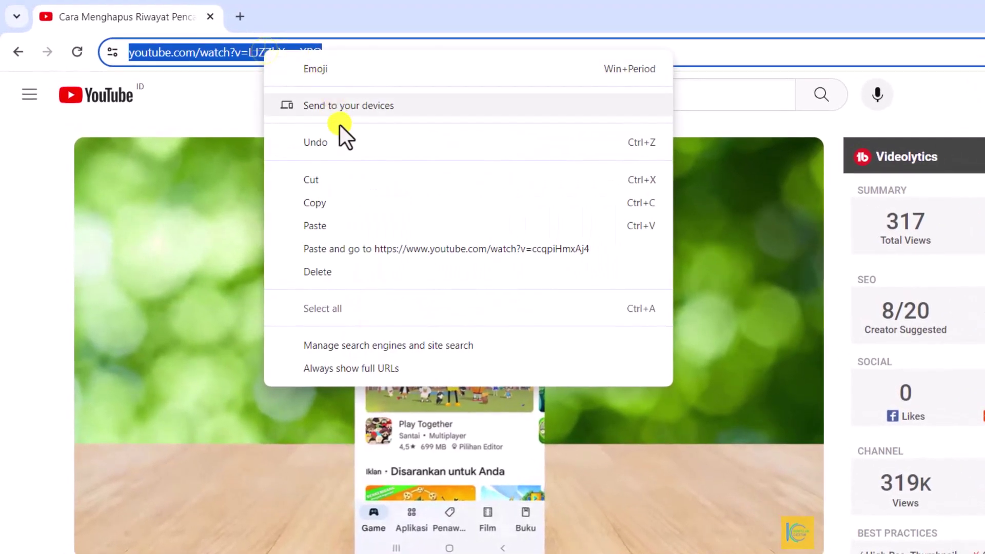
pyautogui.click(348, 201)
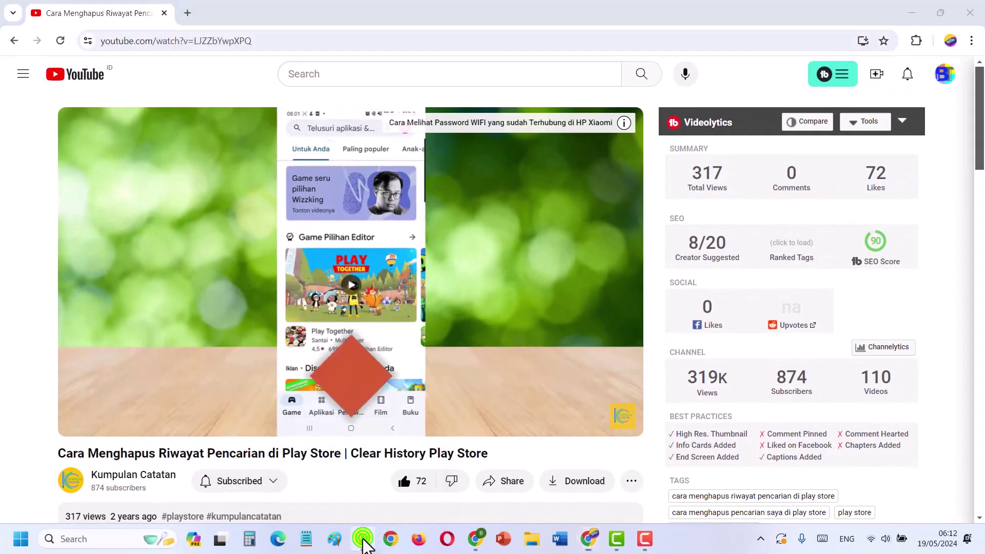
pyautogui.click(363, 541)
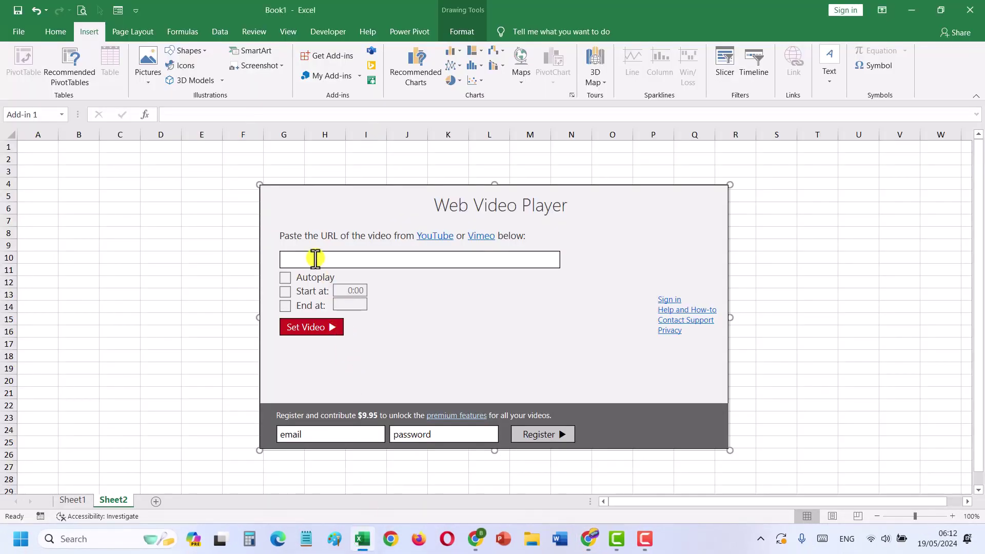
# - Paste the copied YouTube link into the Web Video Player URL box and set the video
pyautogui.click(361, 262)
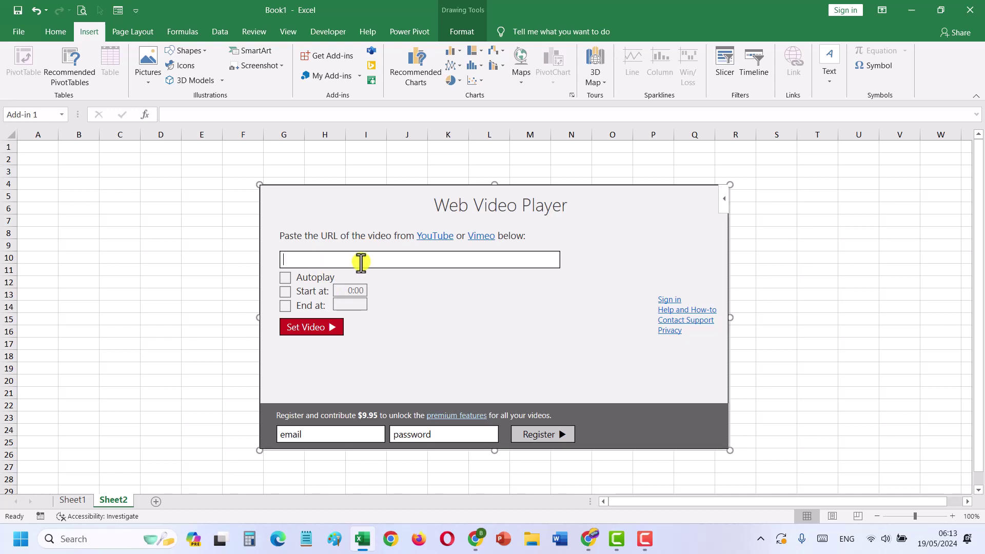
pyautogui.write('https://www.youtube.com/watch?v=LJZZbYwpXPQ')
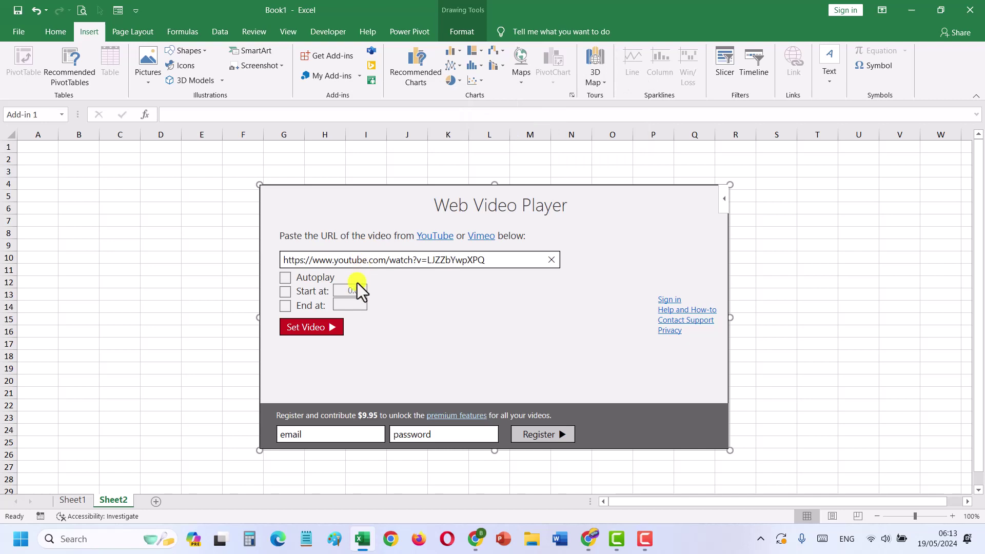
pyautogui.click(330, 327)
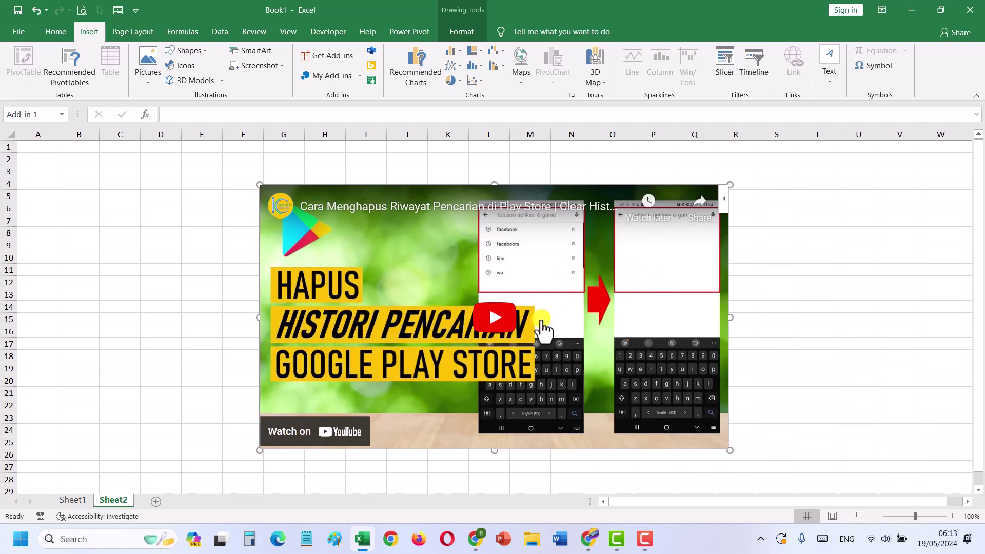
# - Play the embedded Play Store video, pausing and resuming it once
pyautogui.click(494, 318)
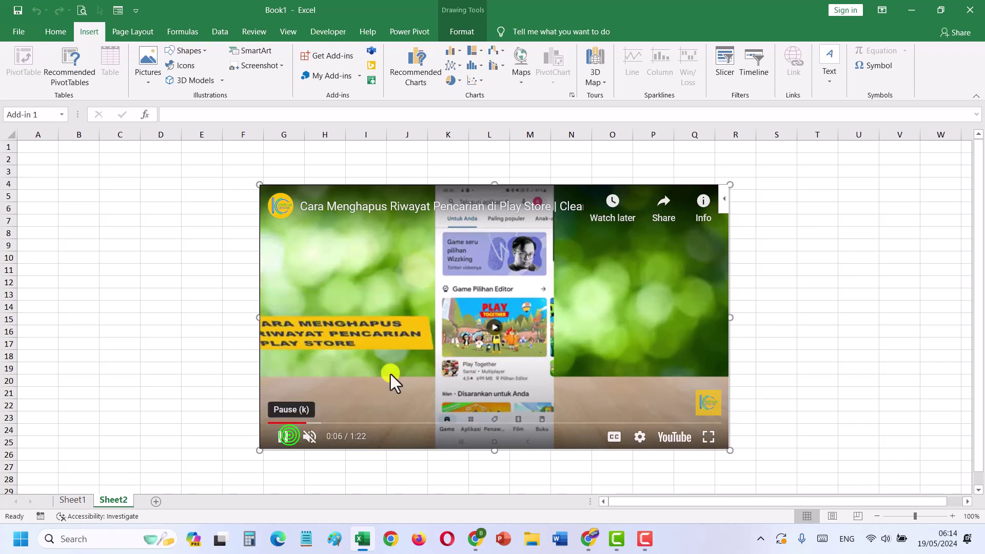
pyautogui.click(288, 437)
pyautogui.click(284, 436)
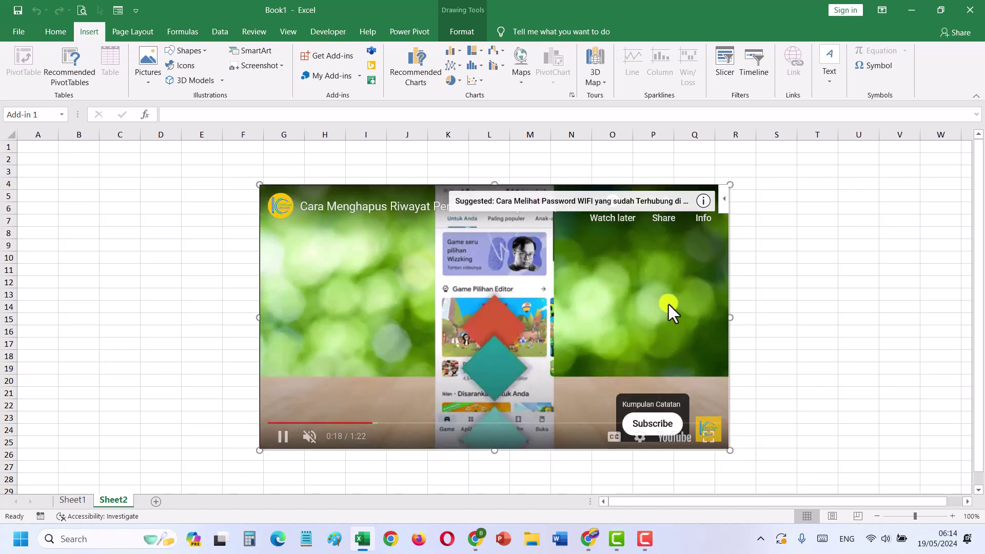
# - Resize the video frame narrower from its top-right corner while playback continues
pyautogui.moveTo(725, 185); pyautogui.dragTo(790, 162)
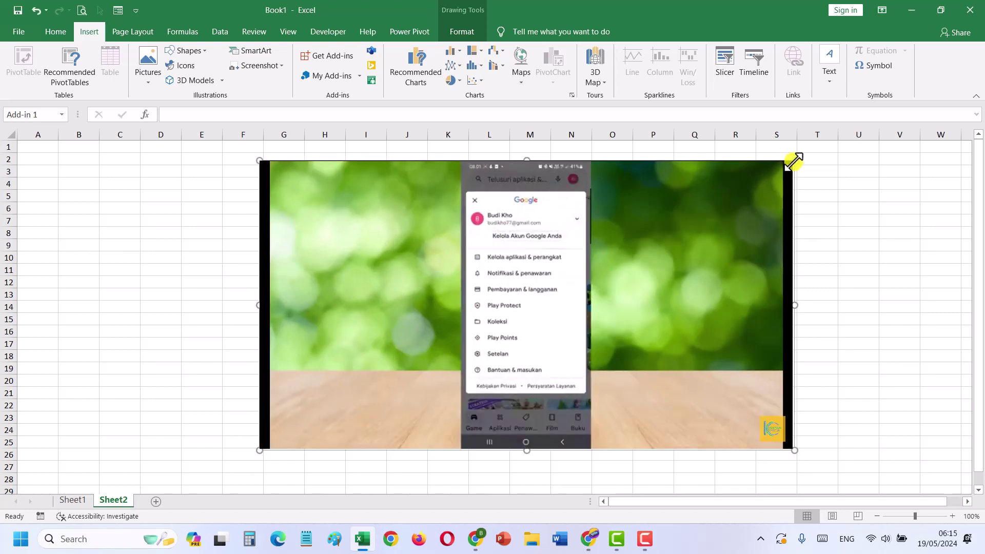
pyautogui.moveTo(792, 162)
pyautogui.mouseDown()
pyautogui.moveTo(667, 200)
pyautogui.moveTo(735, 167)
pyautogui.moveTo(688, 195)
pyautogui.mouseUp()
pyautogui.click(734, 166)
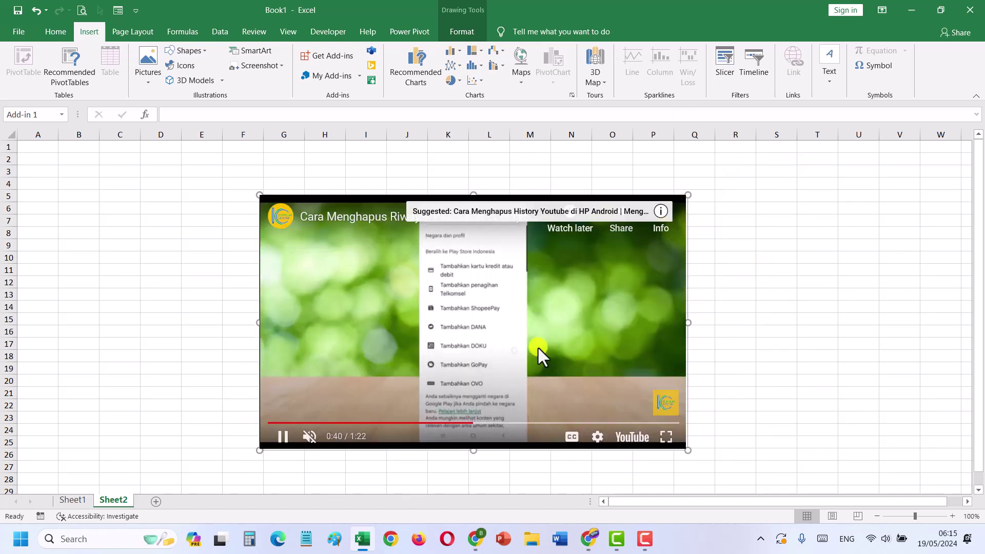
pyautogui.click(552, 316)
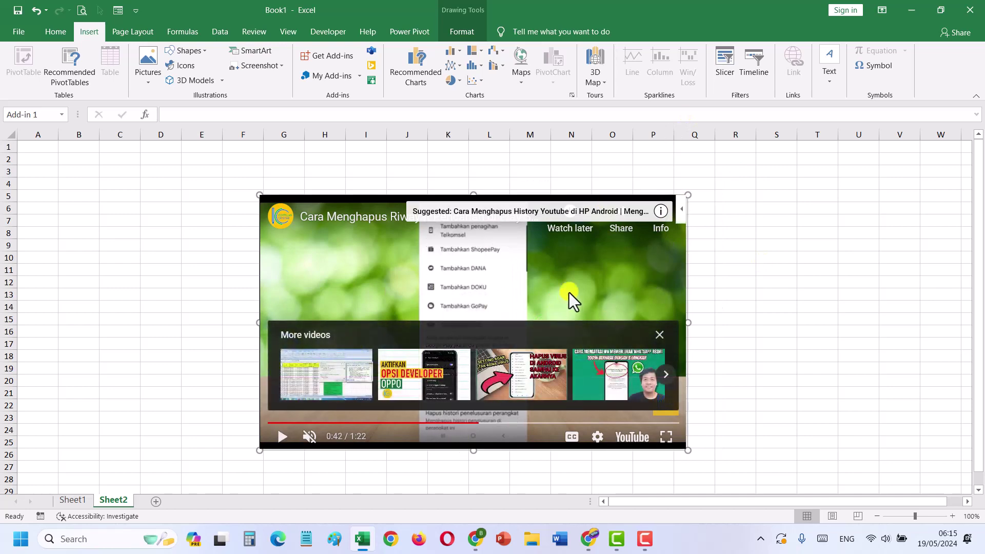
pyautogui.click(565, 276)
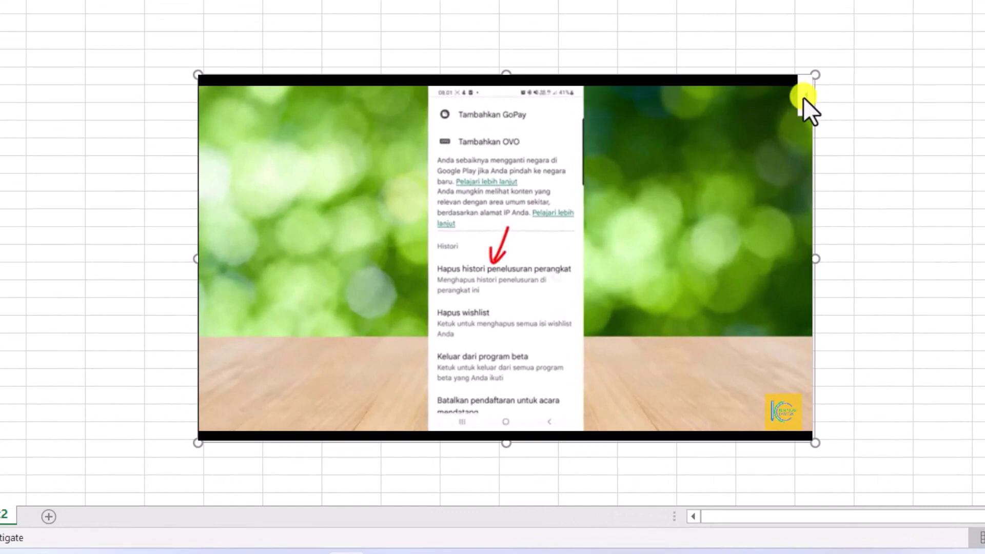
# - Choose Delete from the Web Video Player's options menu to remove it
pyautogui.click(803, 97)
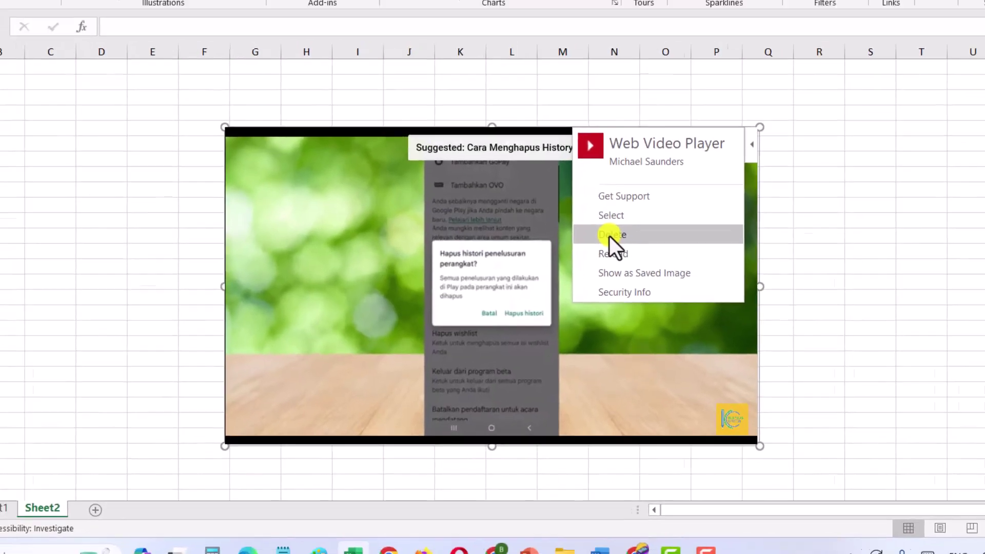
pyautogui.click(641, 199)
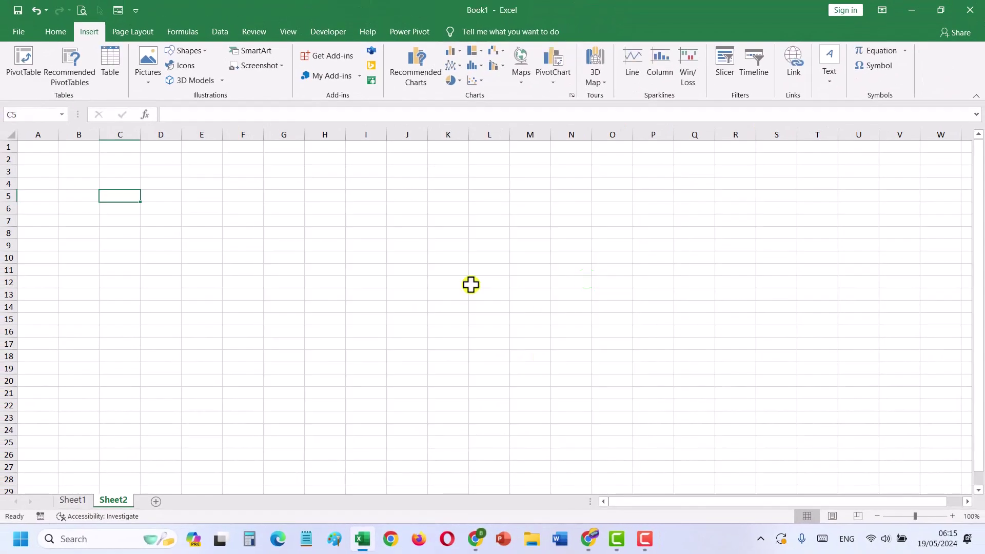